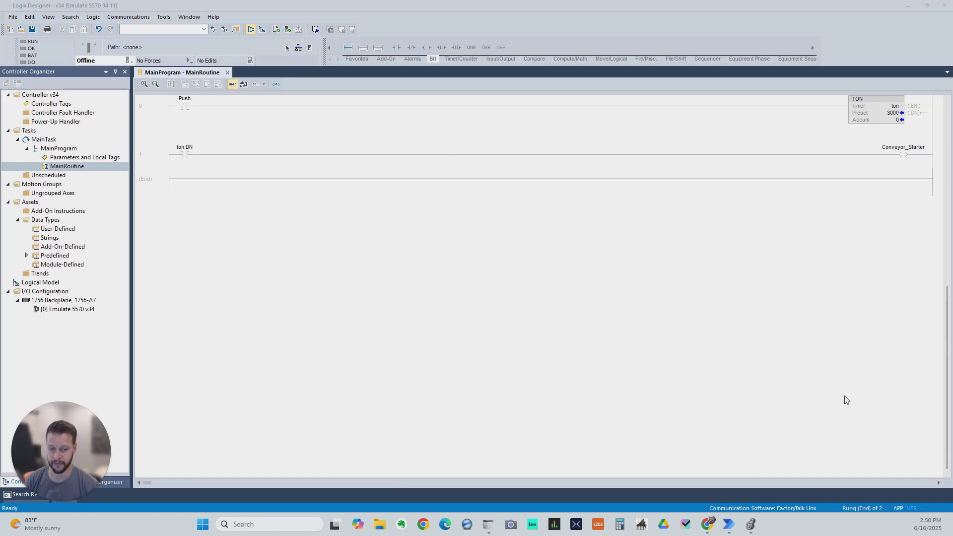
Bring up the Logix Emulate chassis and move it aside to confirm the emulator in slot 0.
left_click(485, 529)
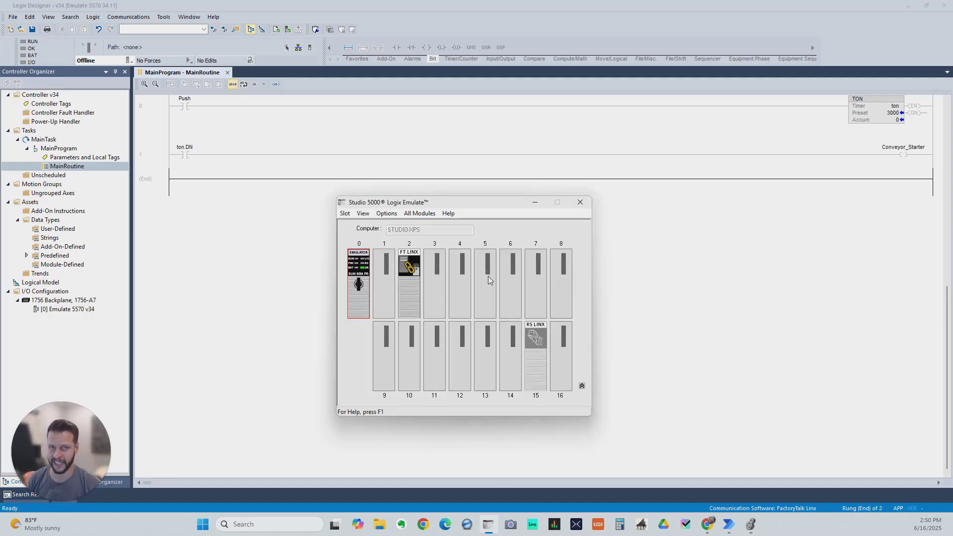
left_click_drag(499, 207, 553, 206)
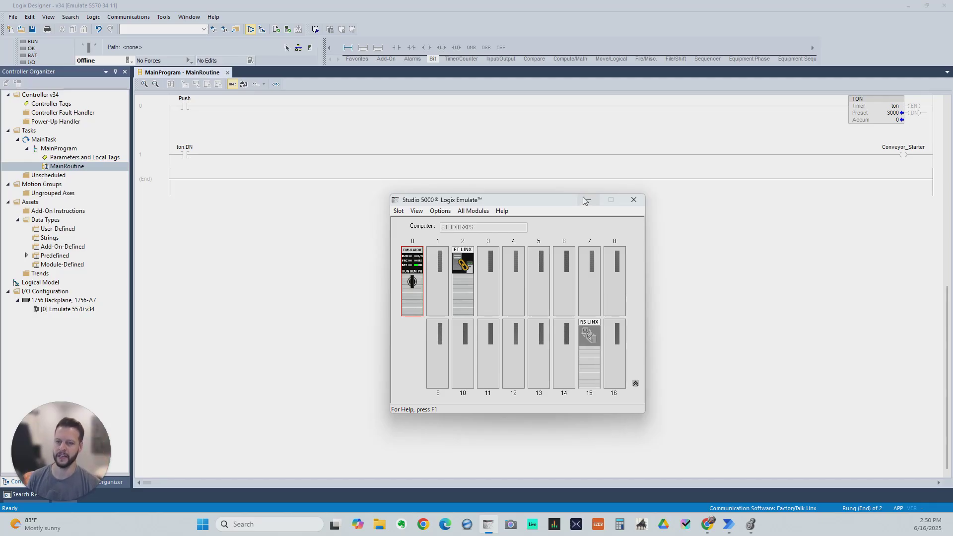
left_click(189, 233)
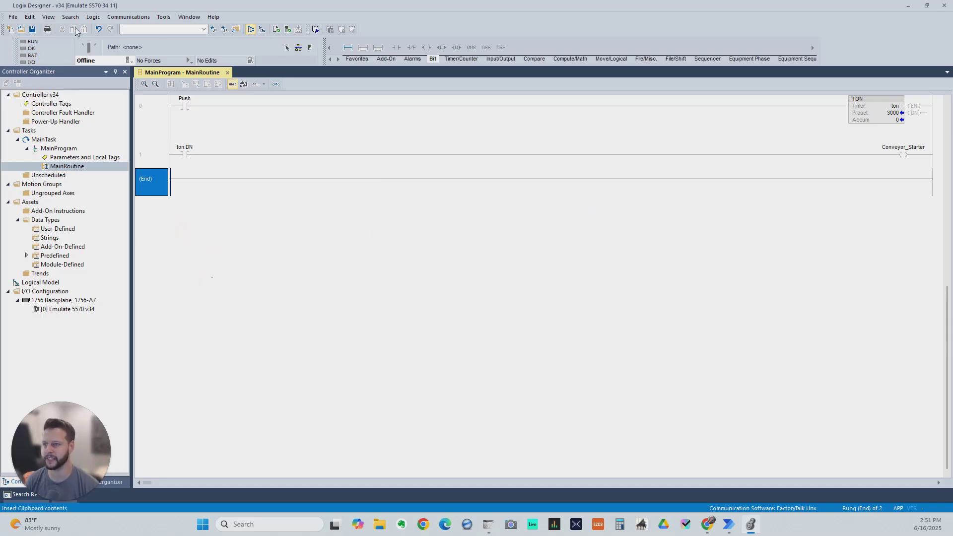
left_click(107, 61)
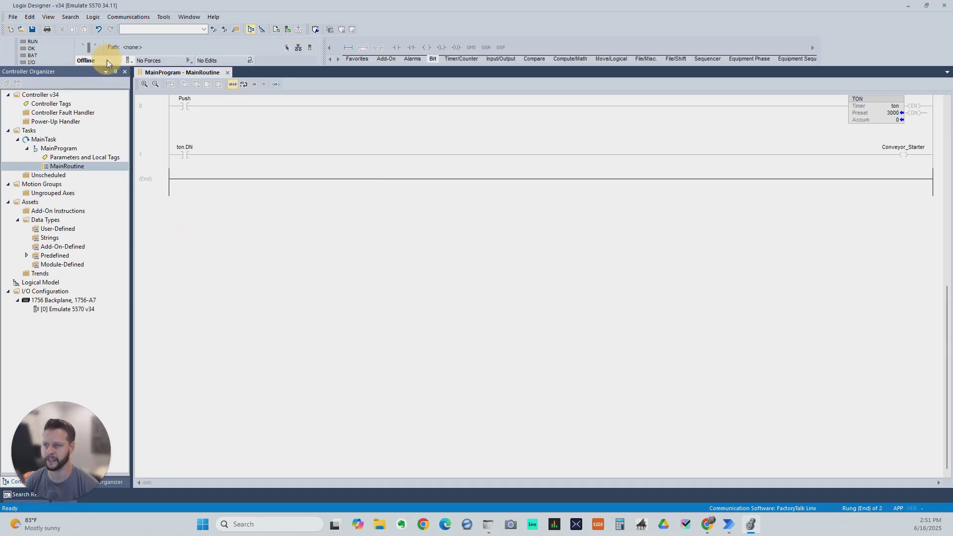
left_click(129, 60)
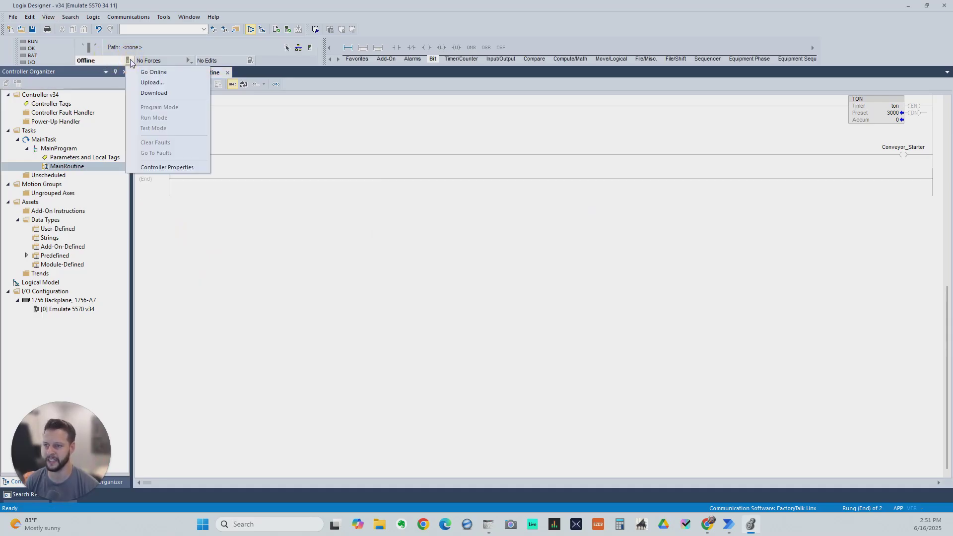
left_click(151, 94)
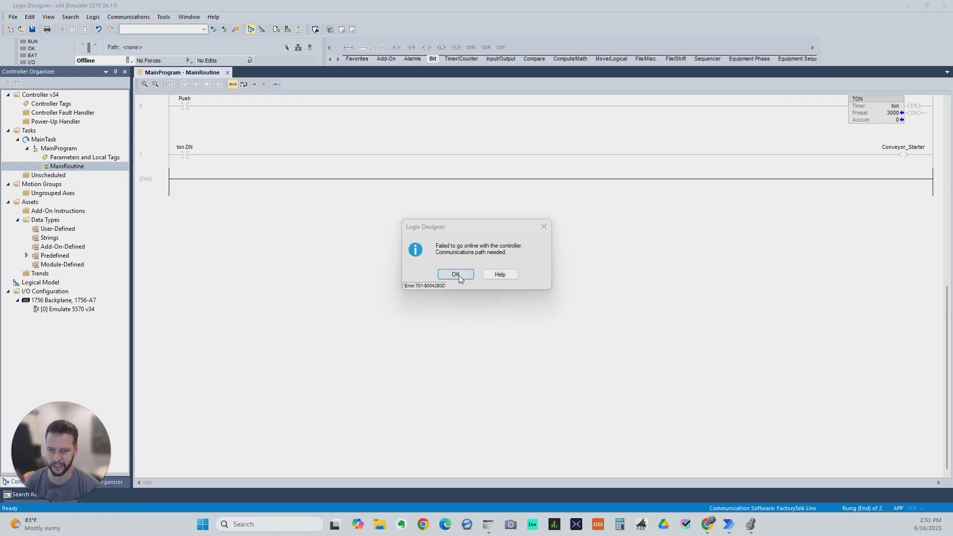
left_click(321, 255)
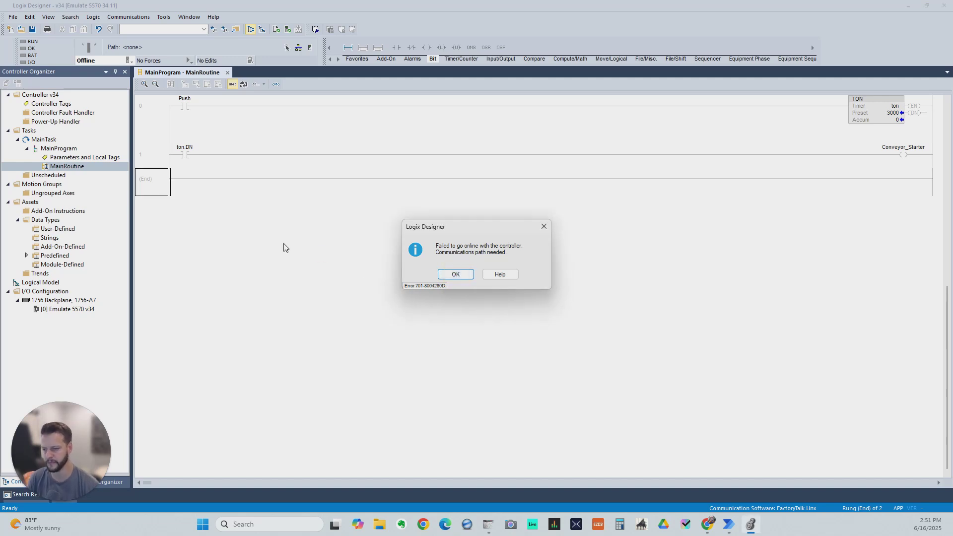
left_click(453, 275)
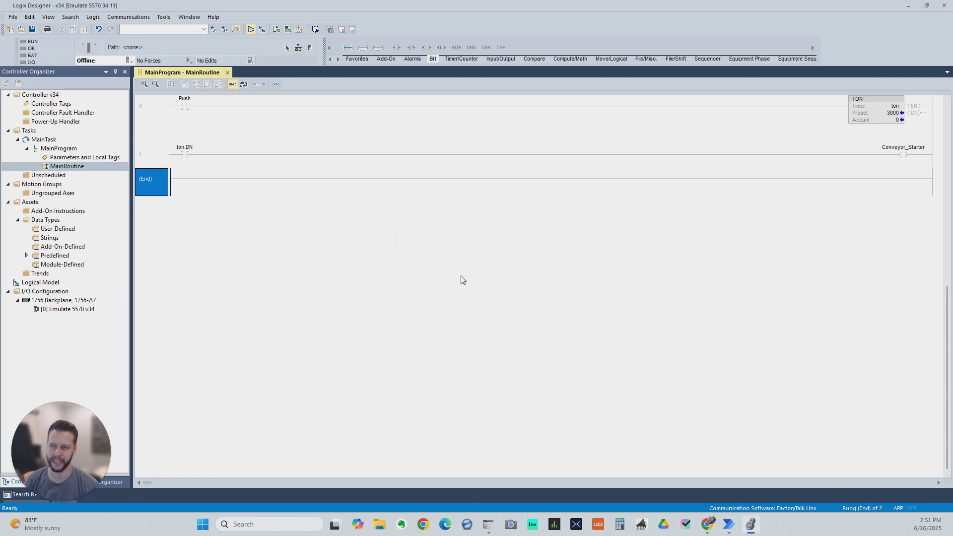
left_click(129, 60)
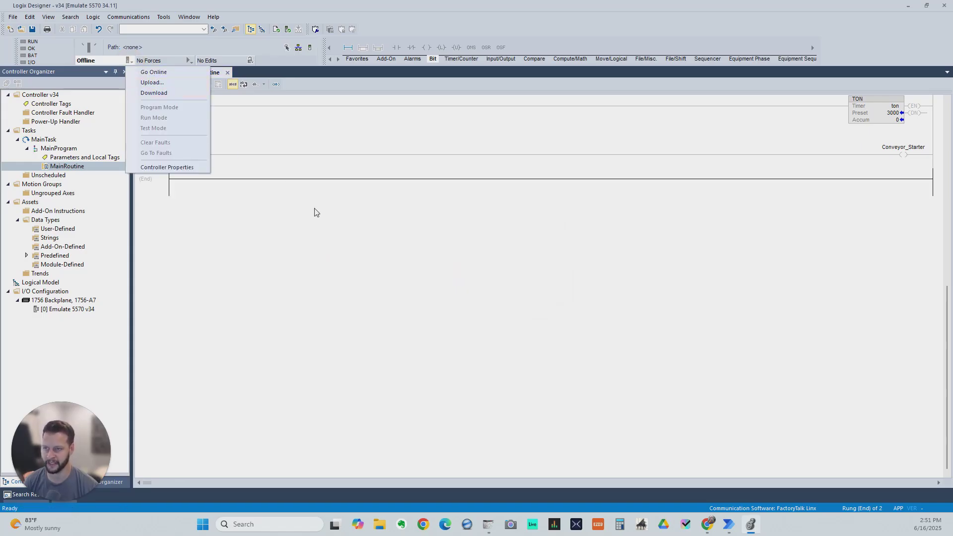
left_click(299, 209)
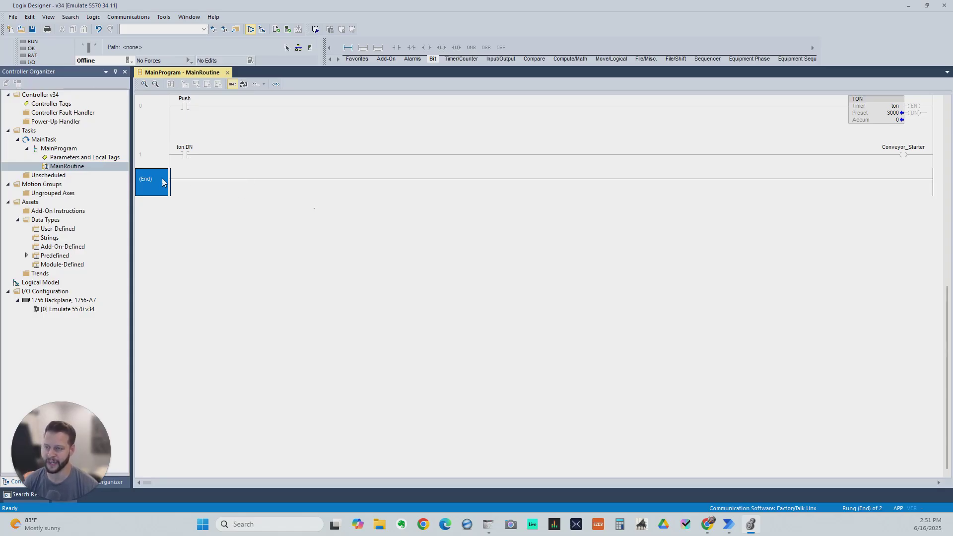
In Who Active, select 00 Studio 5000 Logix Emulate under Backplane and start the download.
left_click(113, 19)
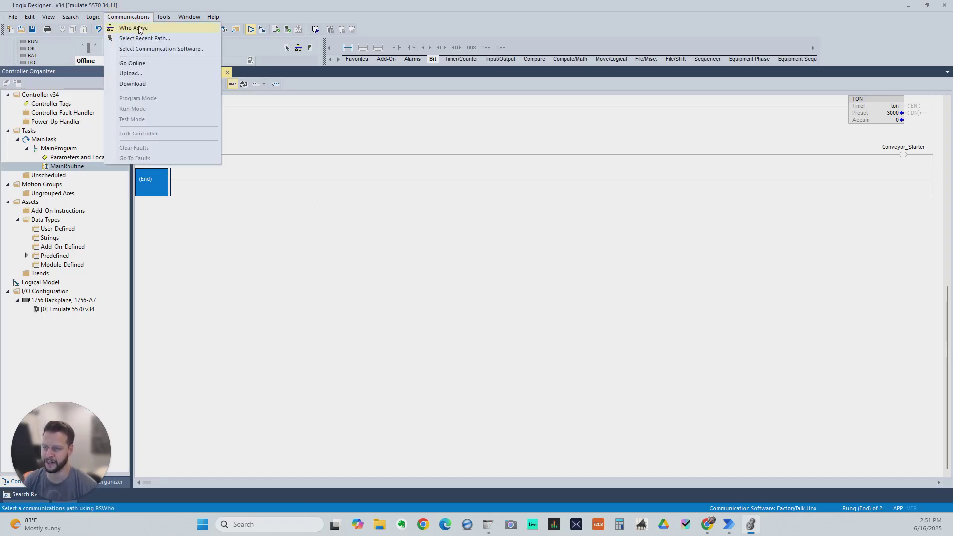
left_click(141, 28)
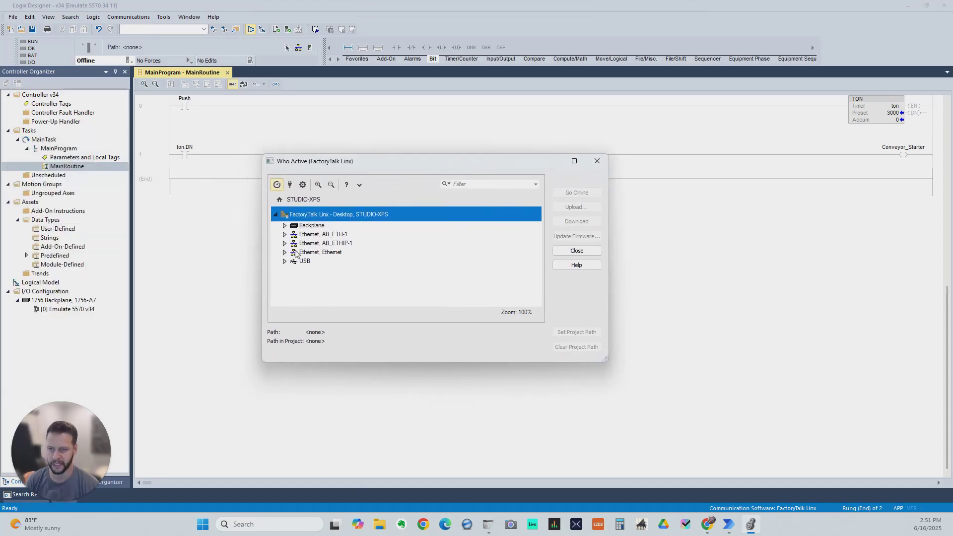
left_click(285, 225)
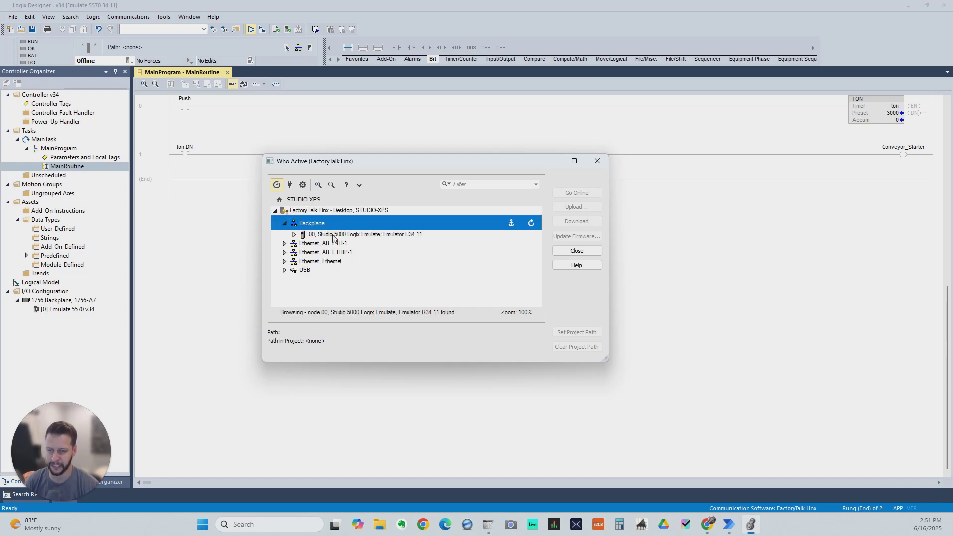
left_click(331, 235)
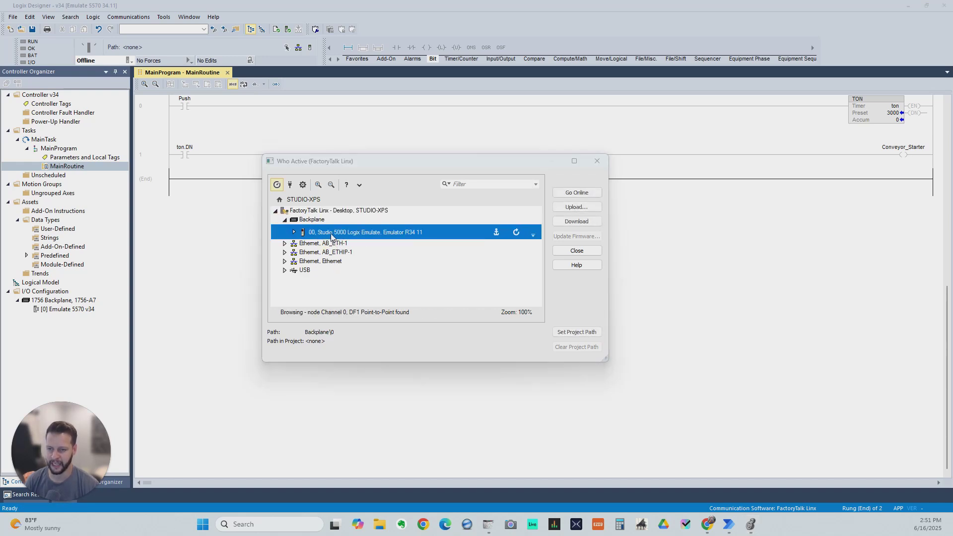
left_click(563, 226)
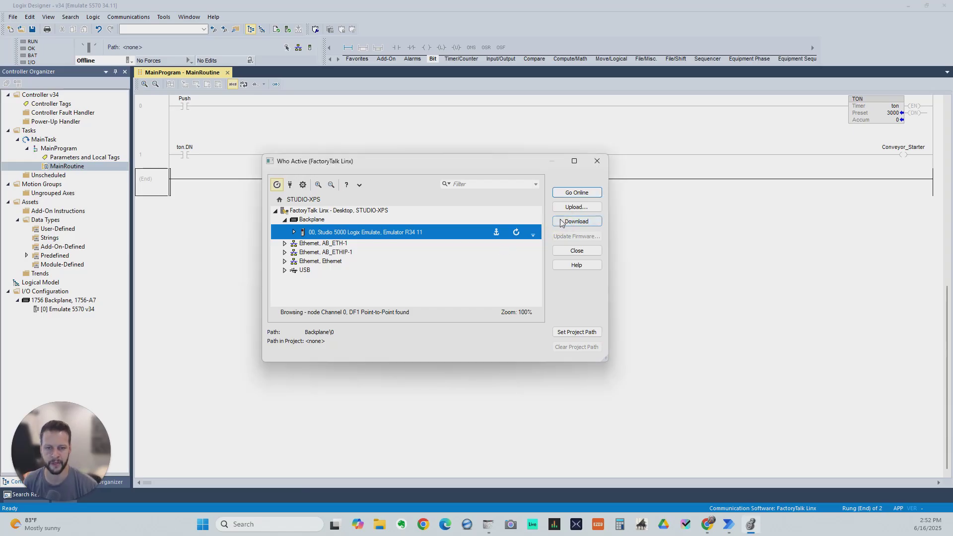
left_click(575, 222)
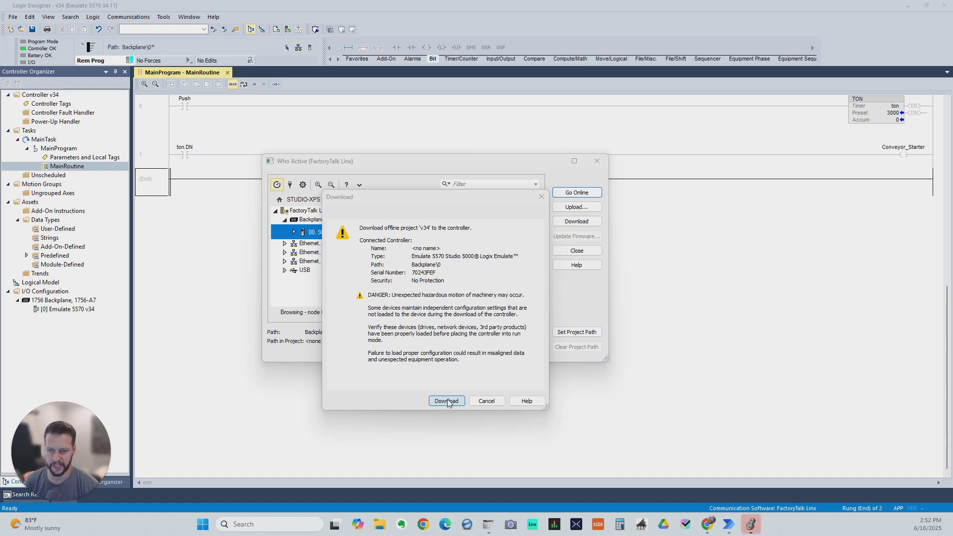
Confirm downloading project 'v34' to the emulated 5570 controller over Backplane\0.
left_click(447, 400)
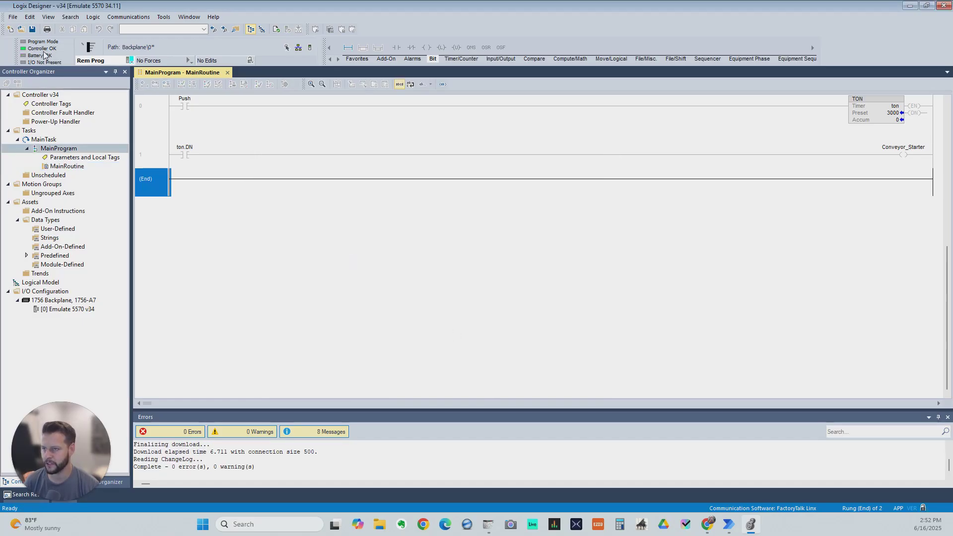
Switch the controller from Rem Prog to Run Mode and confirm the change to Remote Run.
left_click(128, 61)
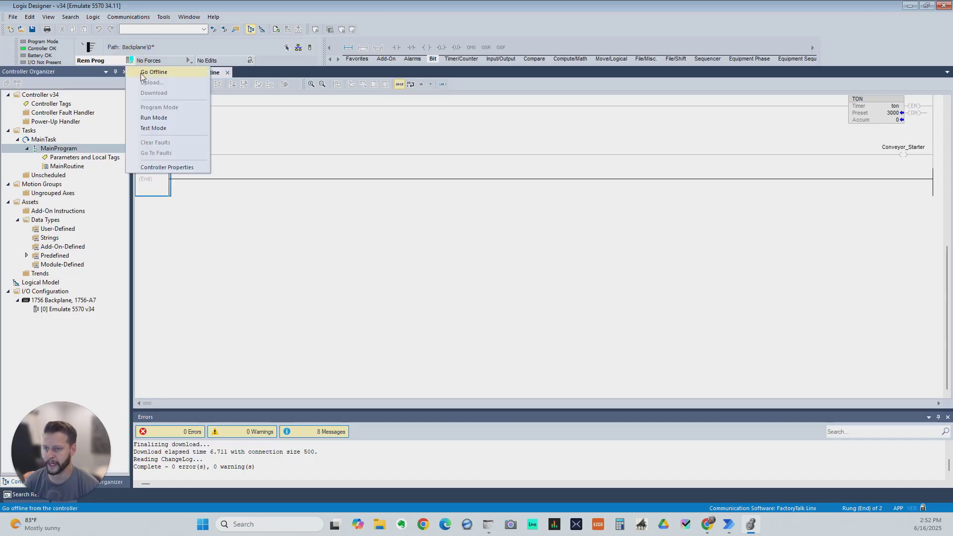
left_click(169, 116)
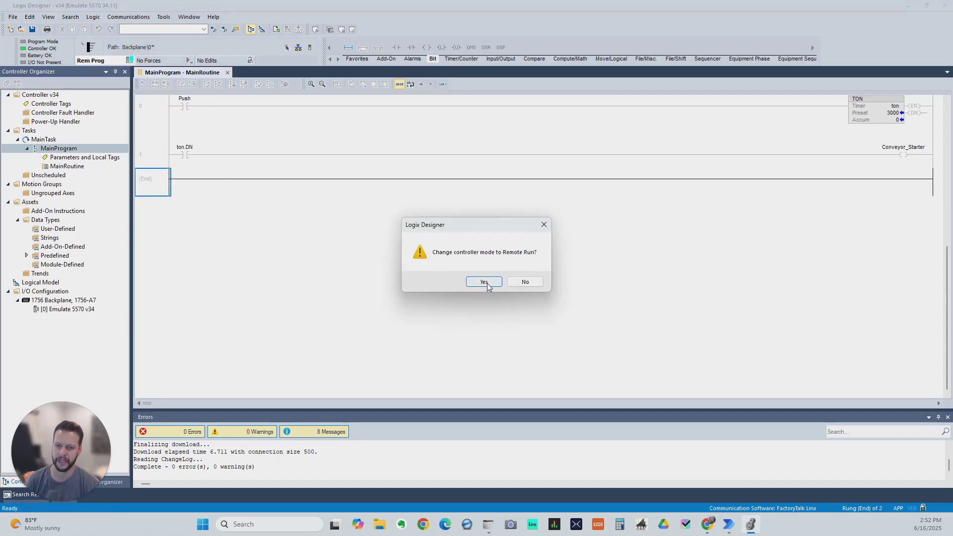
left_click(484, 283)
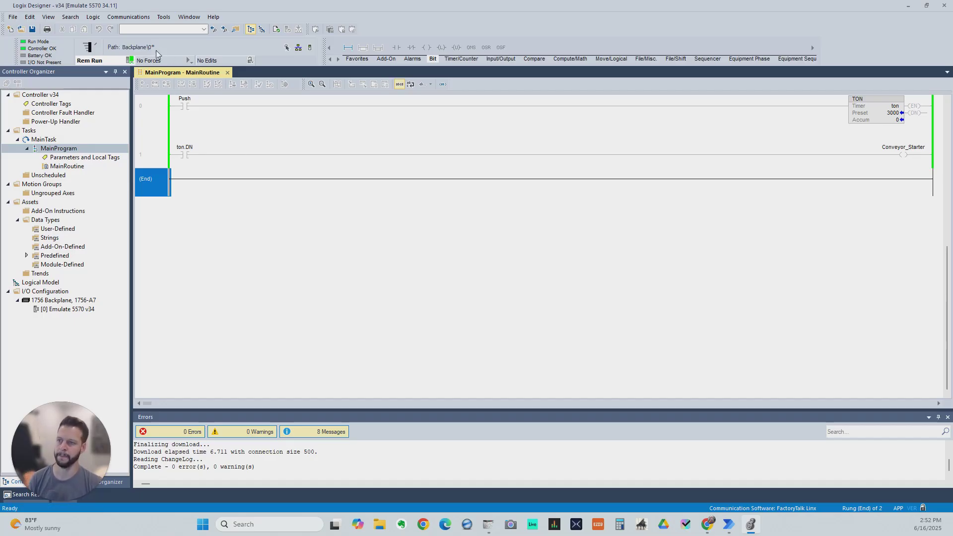
Set Backplane\0 as the project path in Who Active, then close the browser.
left_click(128, 17)
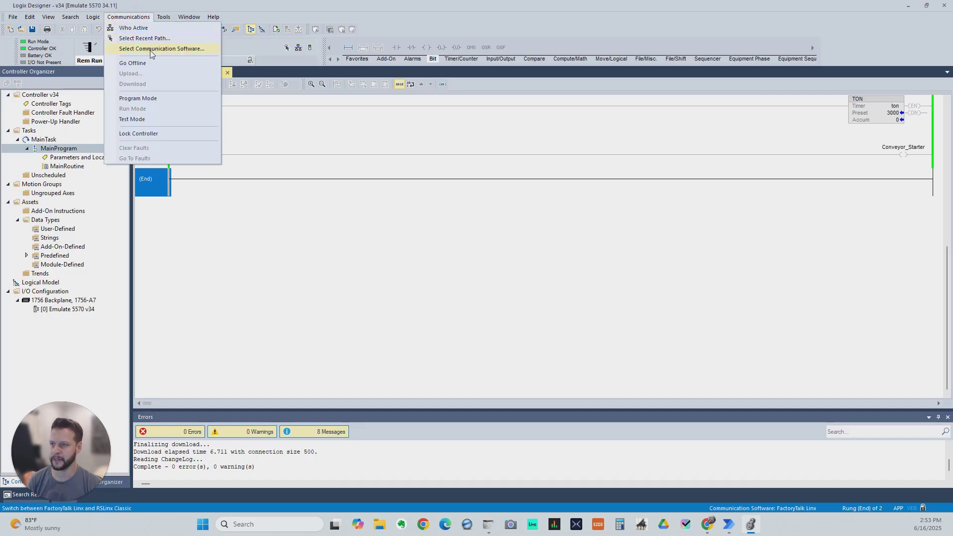
left_click(154, 28)
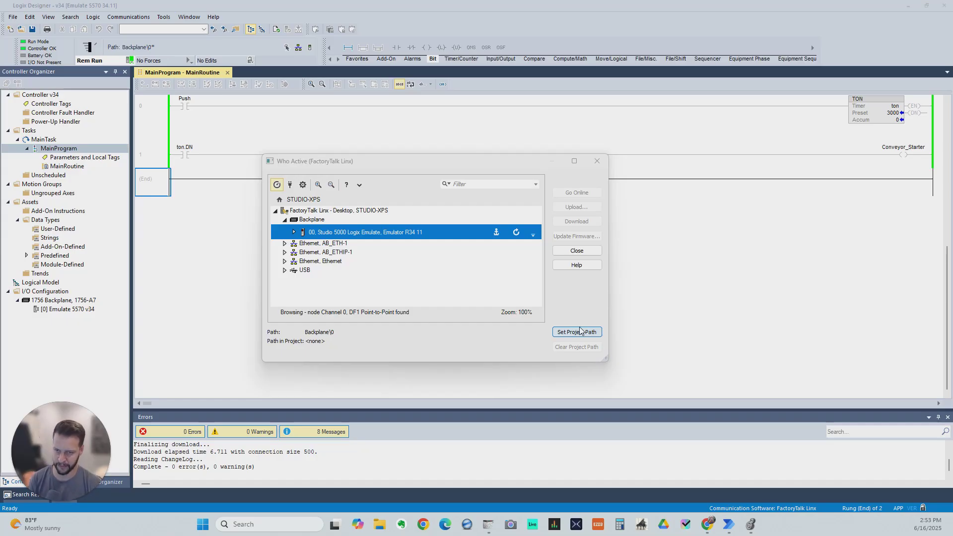
left_click(581, 331)
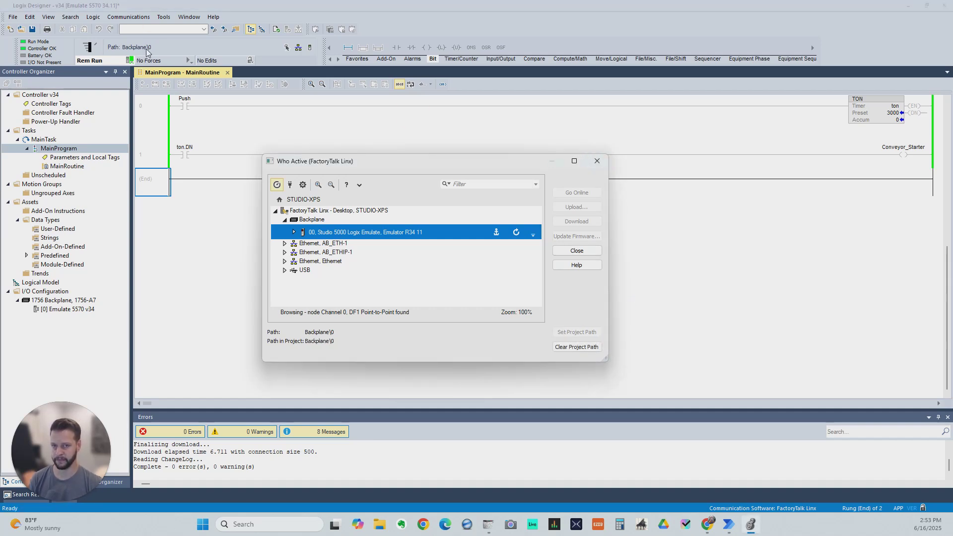
left_click(597, 162)
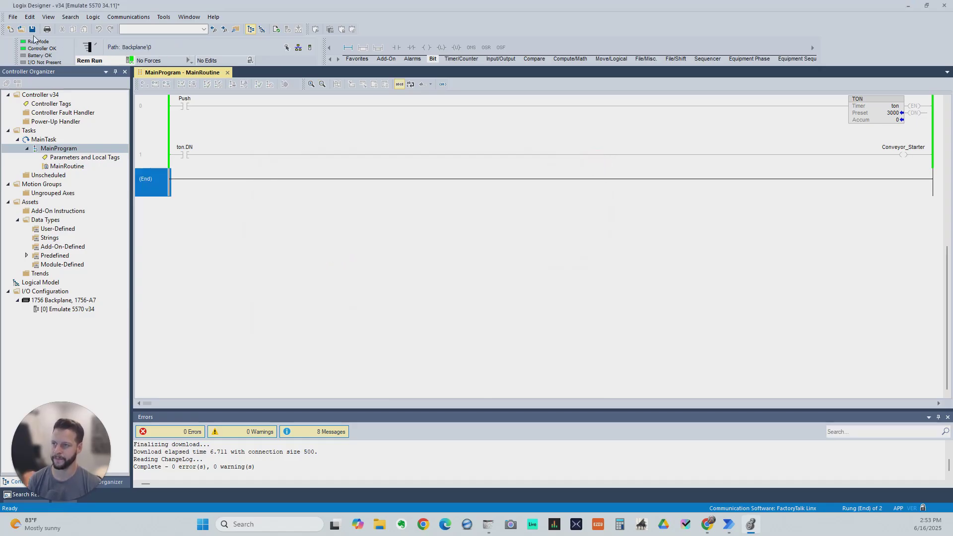
Go offline, then back online over Backplane\0 so the controller reconnects in Remote Run.
left_click(128, 60)
left_click(144, 72)
left_click(130, 60)
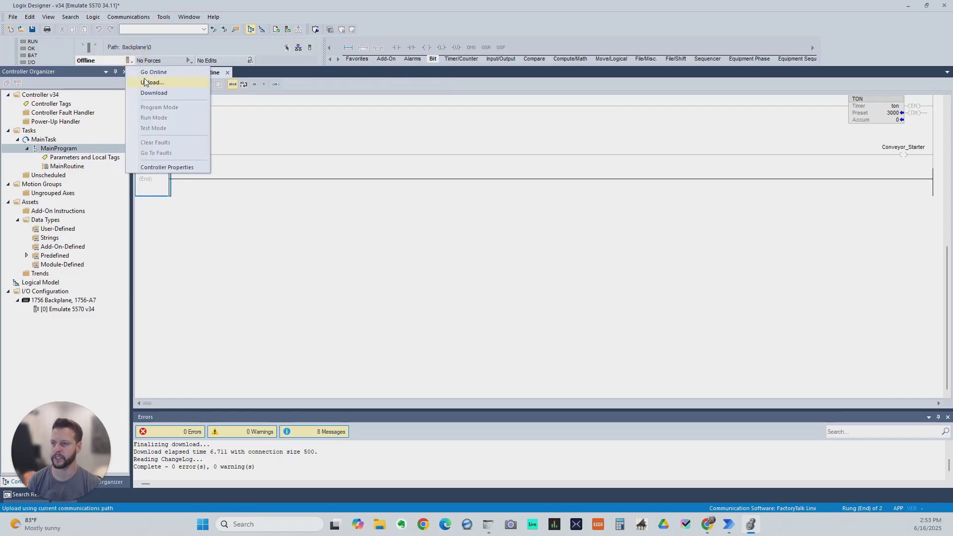
left_click(147, 73)
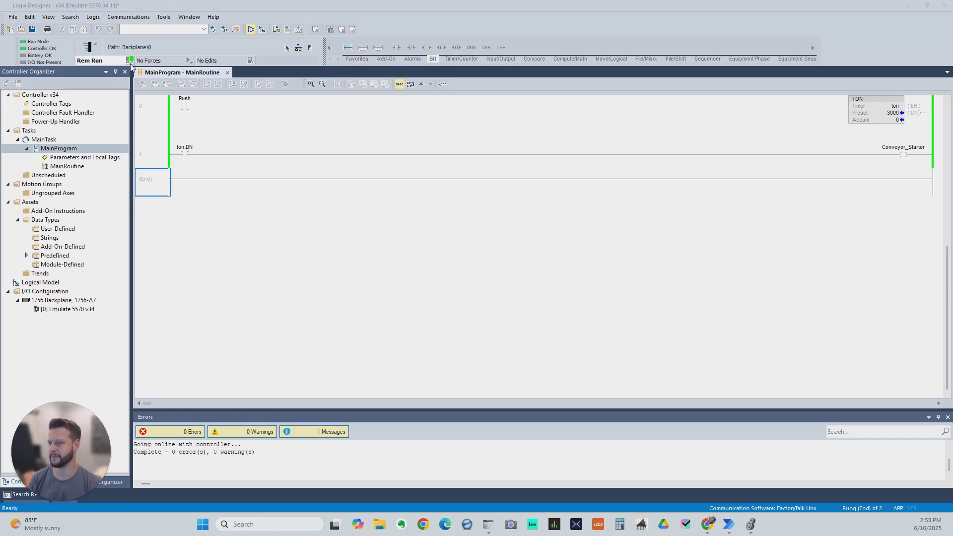
Reopen the Who Active browser and select the Backplane node.
left_click(130, 17)
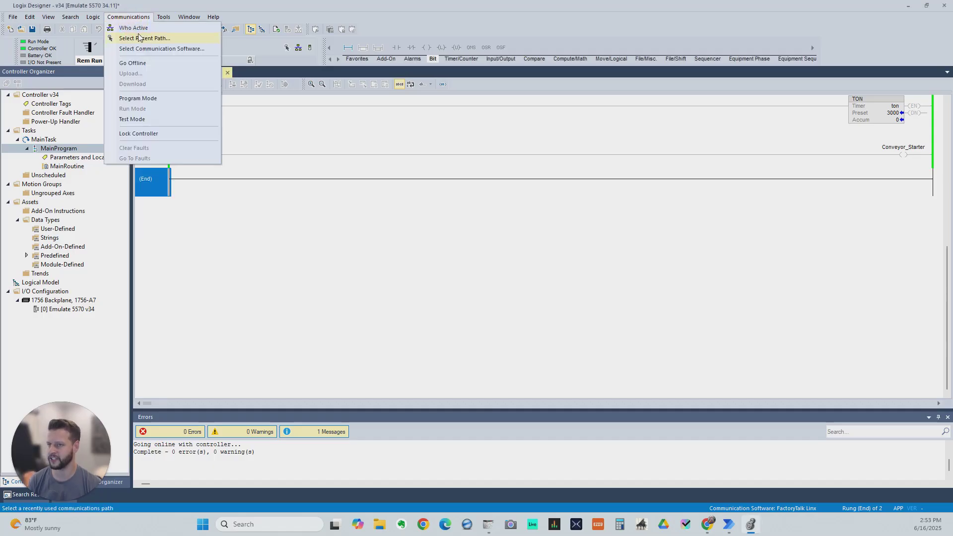
left_click(139, 28)
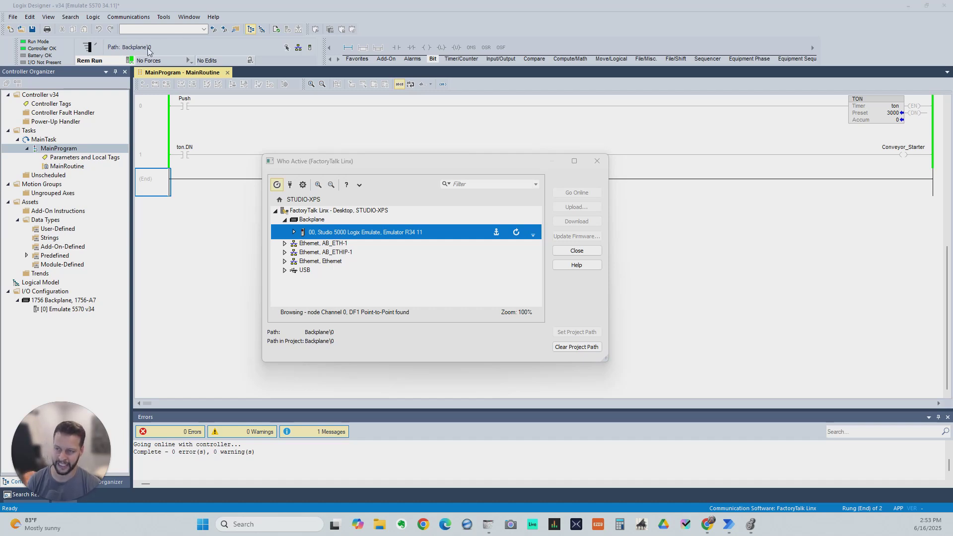
left_click(286, 225)
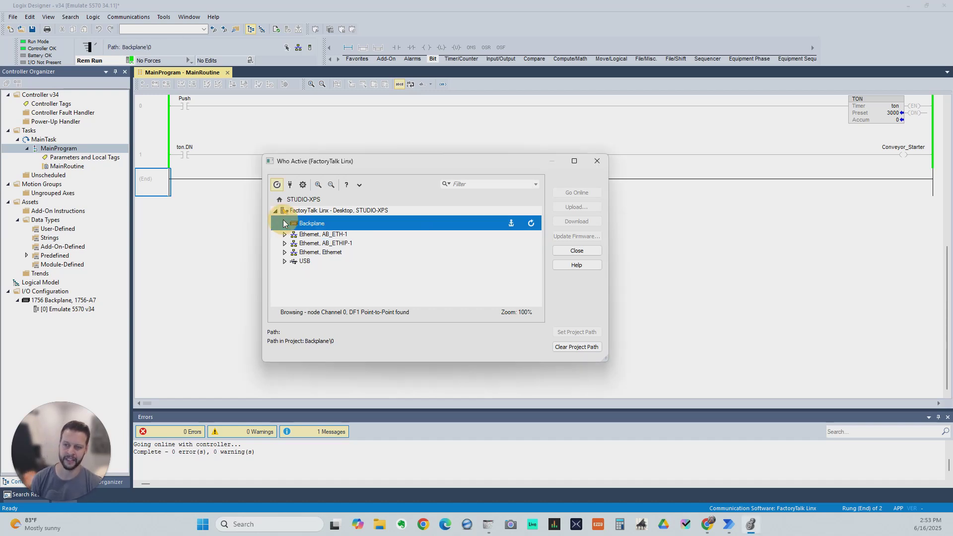